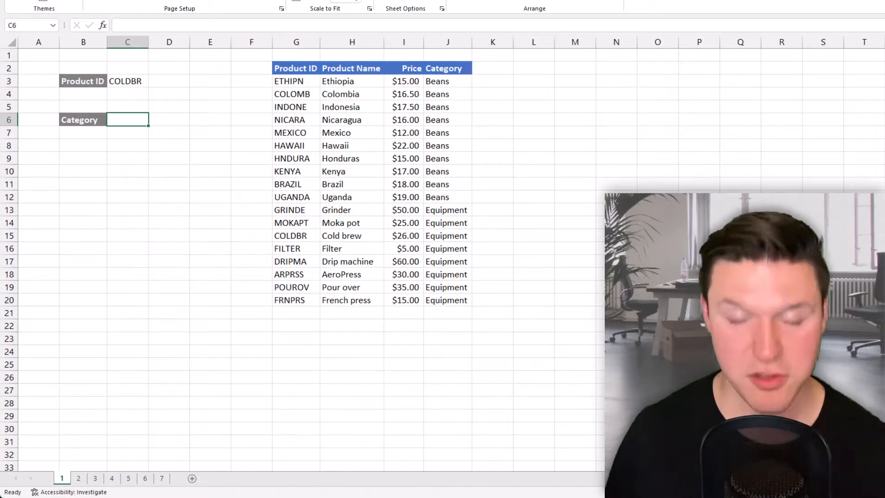
Step: Start an XLOOKUP formula in Category cell C6 with C3 as lookup value and the Product ID column G2:G20 as lookup array
text(=xl)
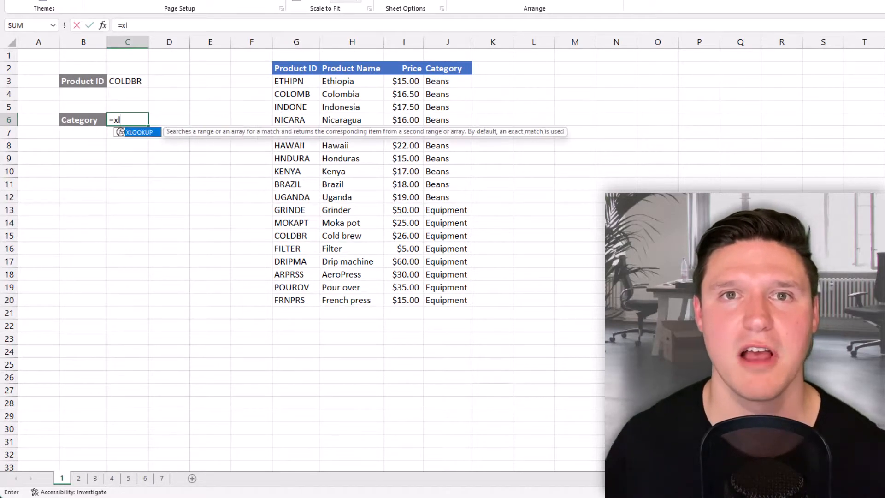
key(Tab)
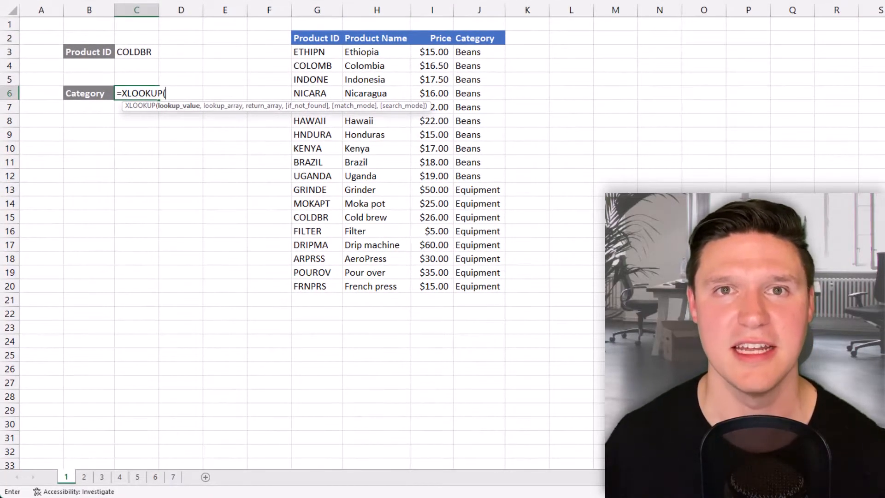
key(Up)
key(Up)
key(Up)
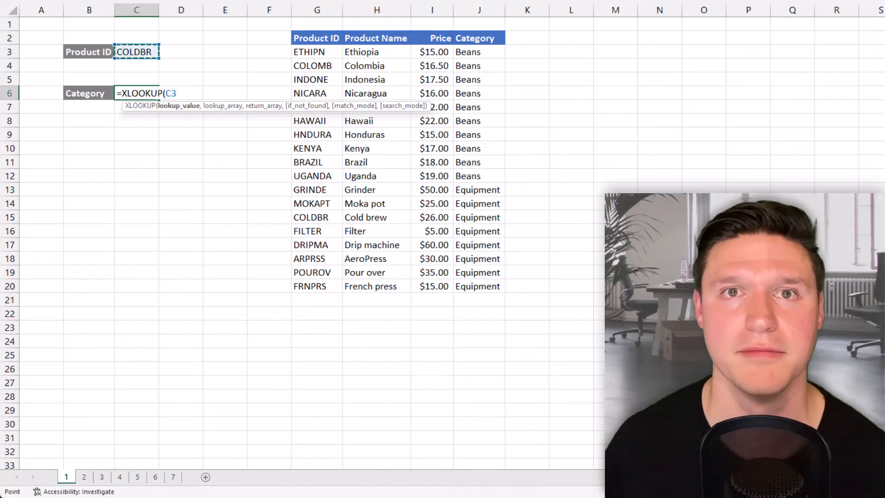
text(,)
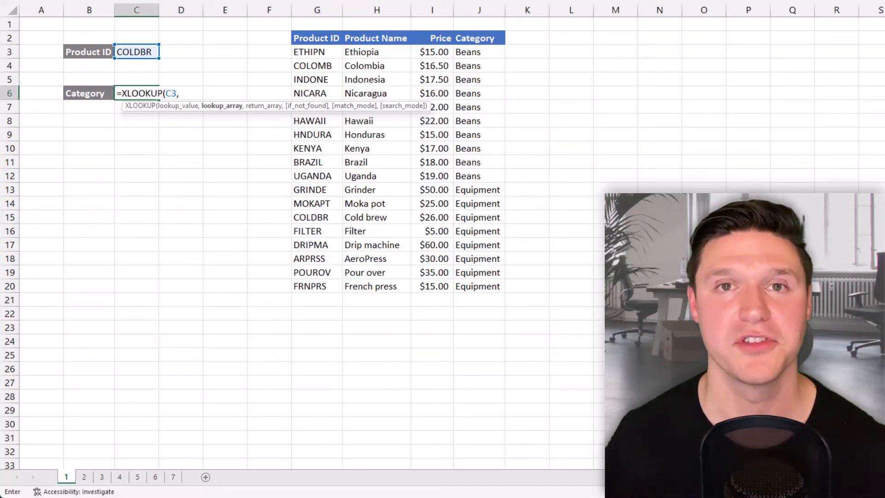
click(312, 93)
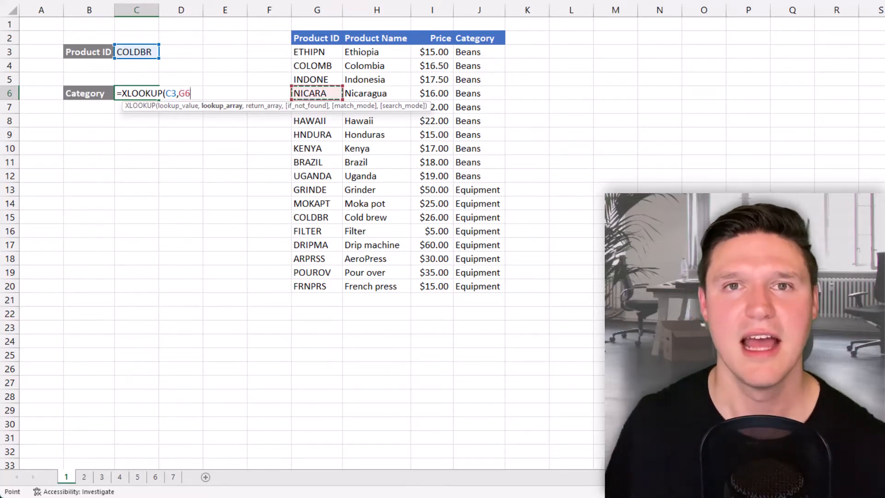
drag(312, 38, 318, 288)
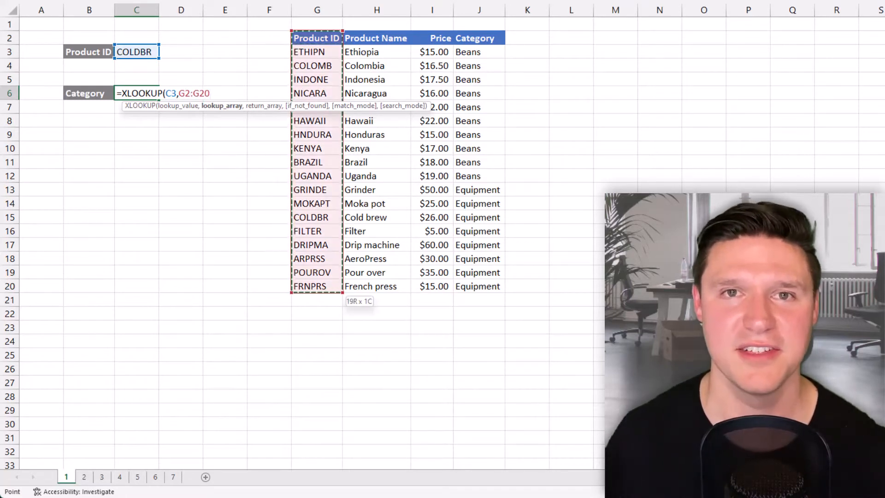
text(,)
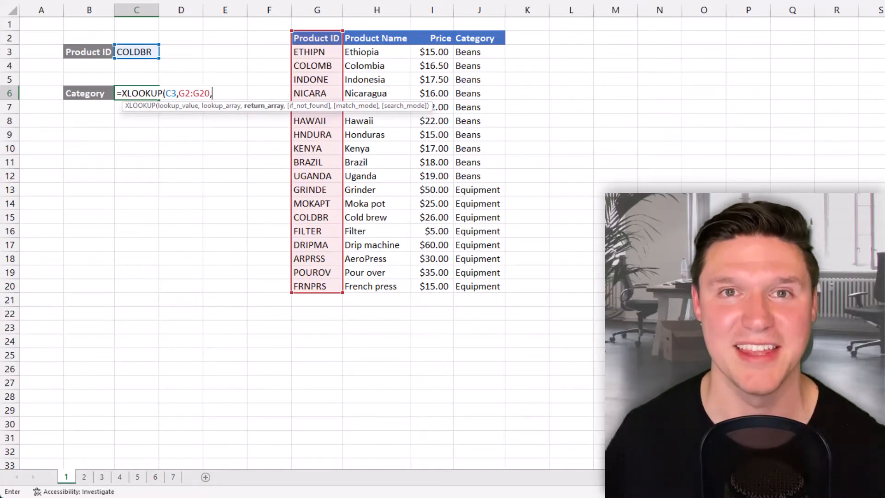
Step: Set the Price column I2:I20 as the XLOOKUP return array and complete the formula in C6
key(Right)
key(Right)
key(Right)
key(Right)
key(Right)
key(Right)
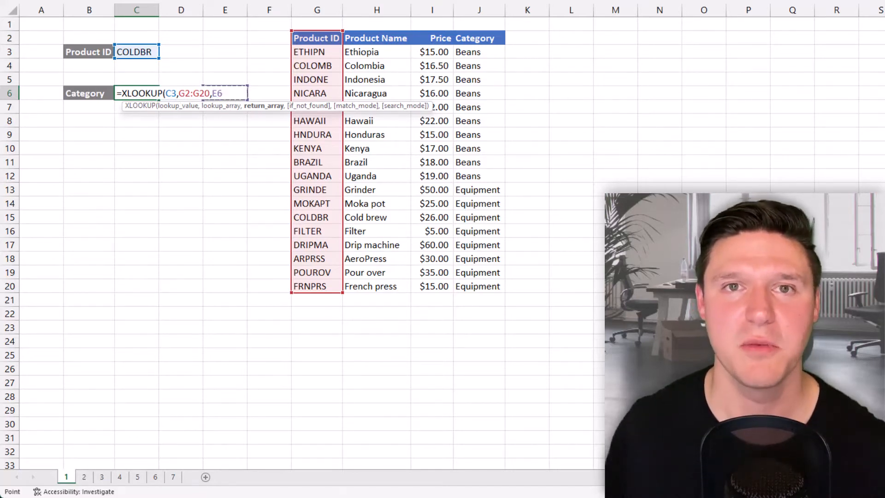
key(Up)
key(Up)
key(Up)
key(Up)
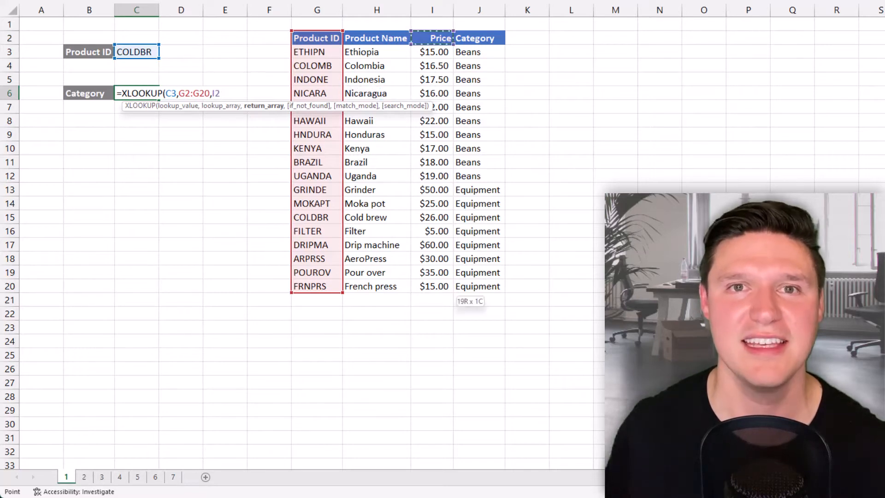
key(ctrl+shift+Down)
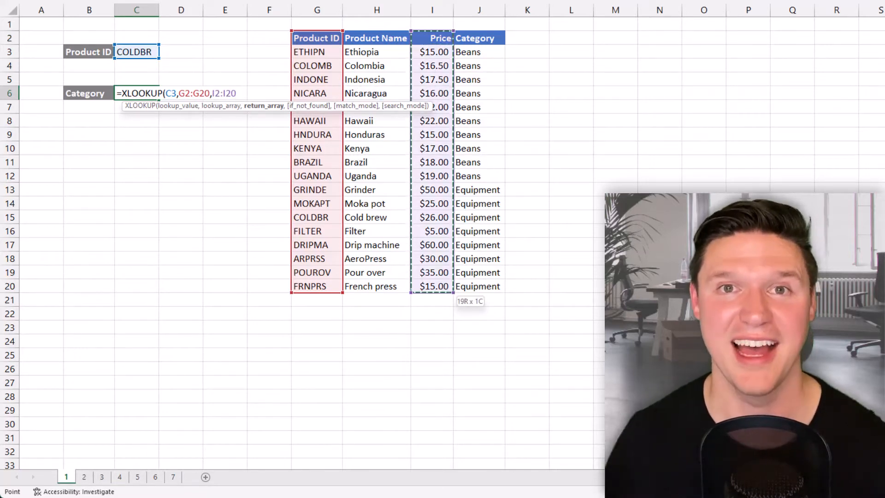
text())
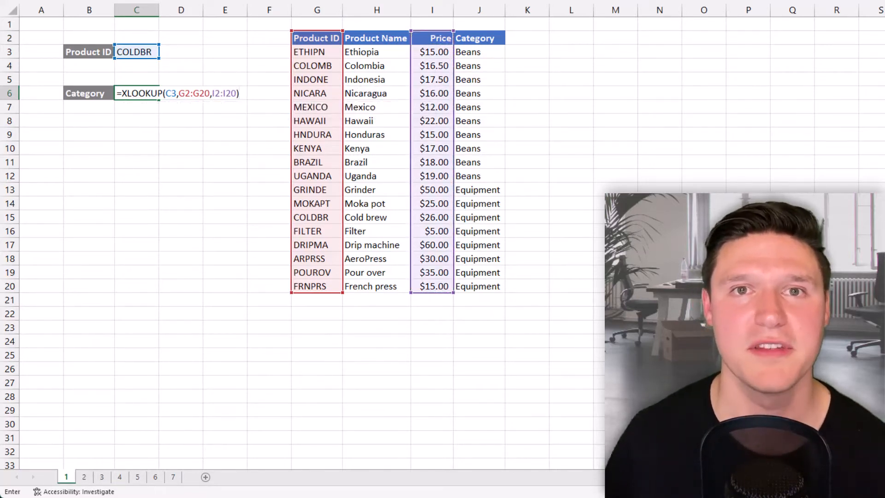
key(Return)
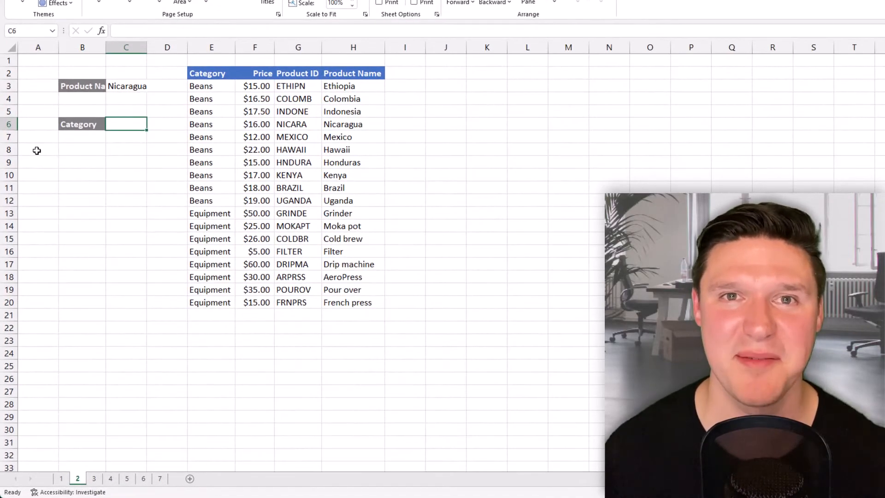
Step: On sheet 2, start an XLOOKUP formula in Category cell C6 with the product name in C3 as lookup value
text(=xl)
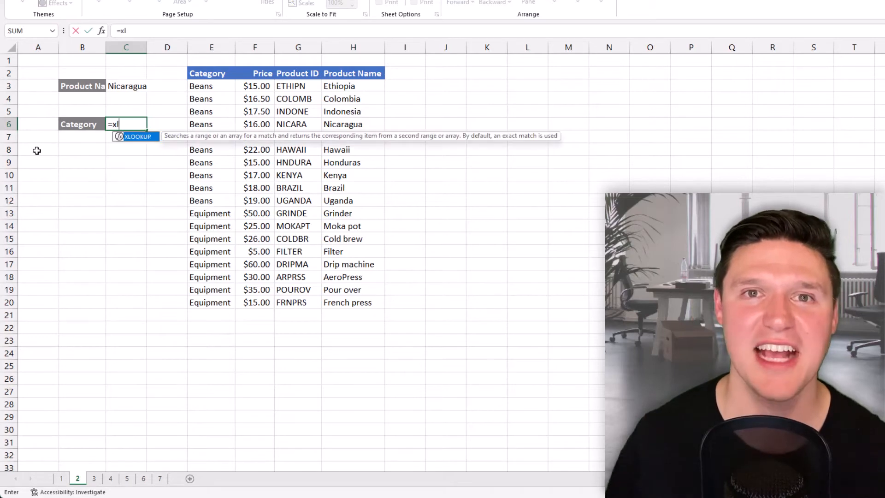
key(Tab)
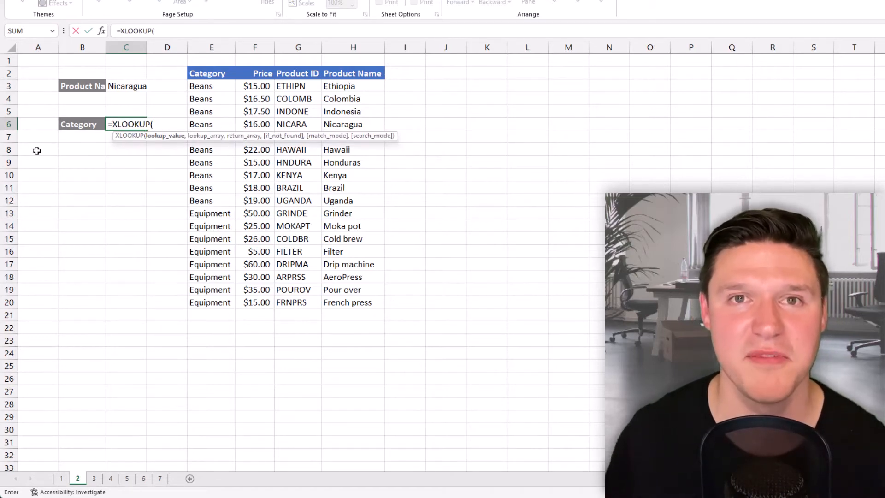
key(Up)
key(Up)
key(Up)
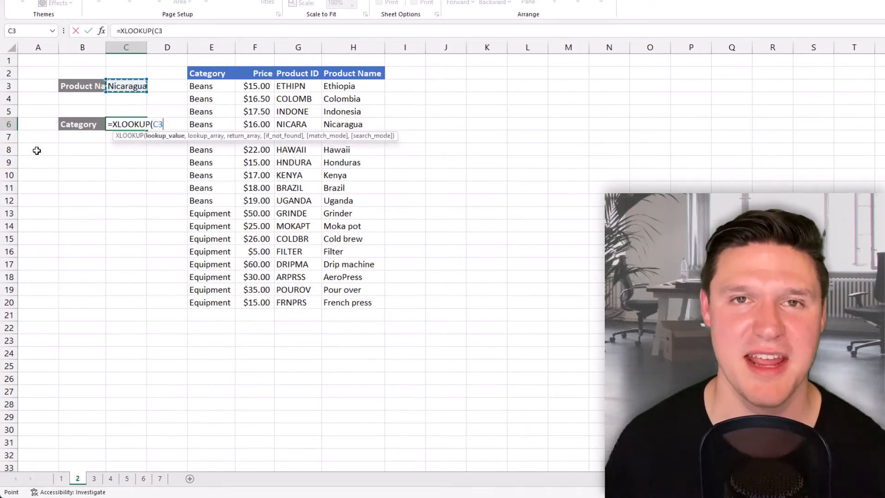
text(,)
Step: Set the Product Name column H2:H20 as the XLOOKUP lookup array
key(Right)
key(Right)
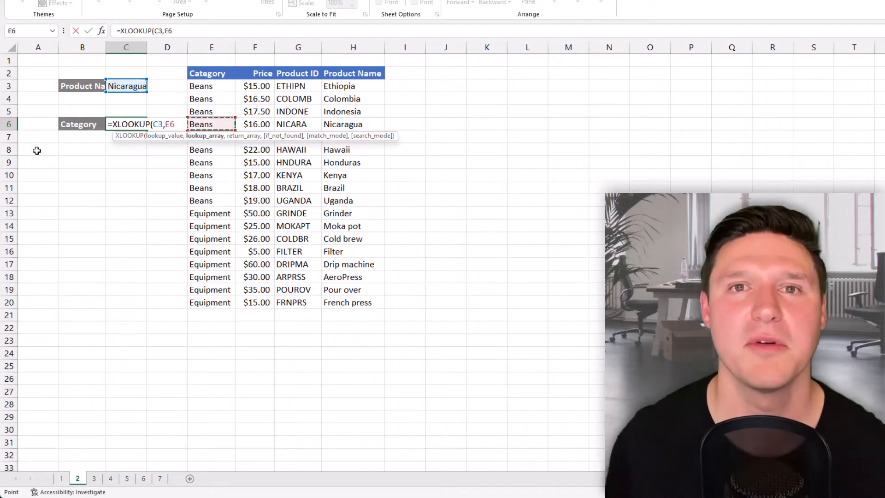
key(Right)
key(Right)
key(Right)
key(ctrl+Up)
key(ctrl+shift+Down)
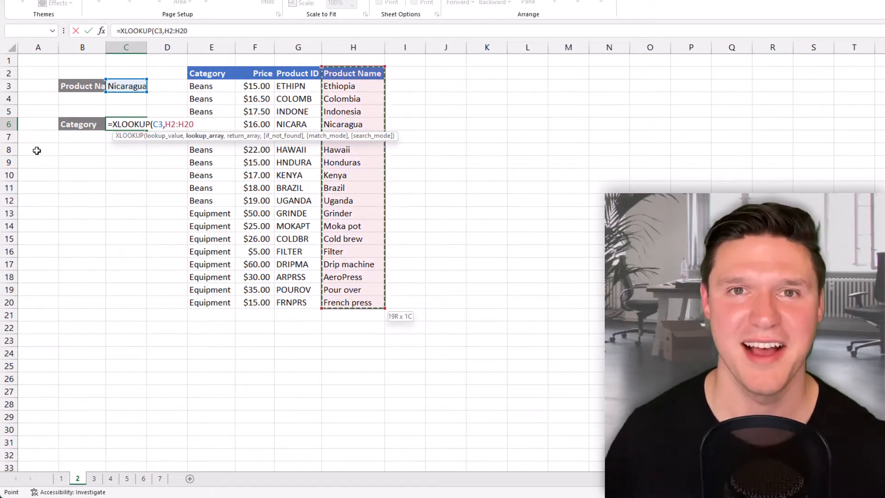
text(,)
Step: Set the Category, Price and Product ID columns E2:G20 as the return array and complete the XLOOKUP formula
key(Left)
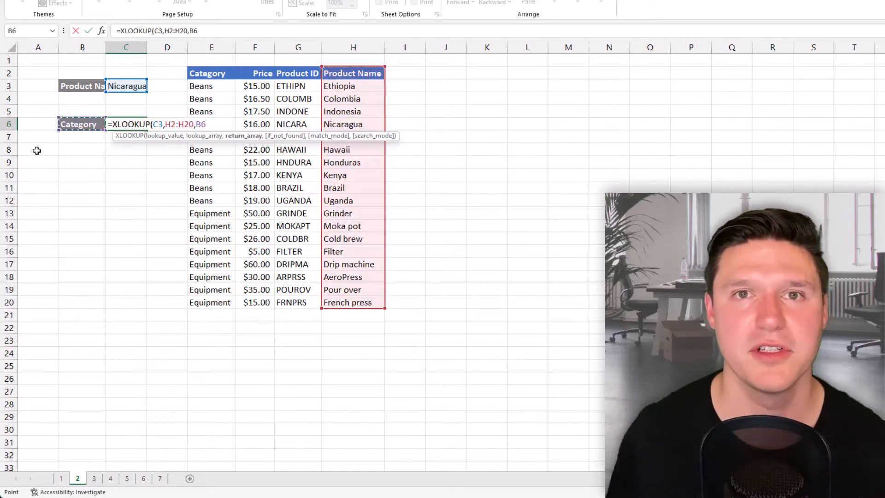
key(Right)
key(Right)
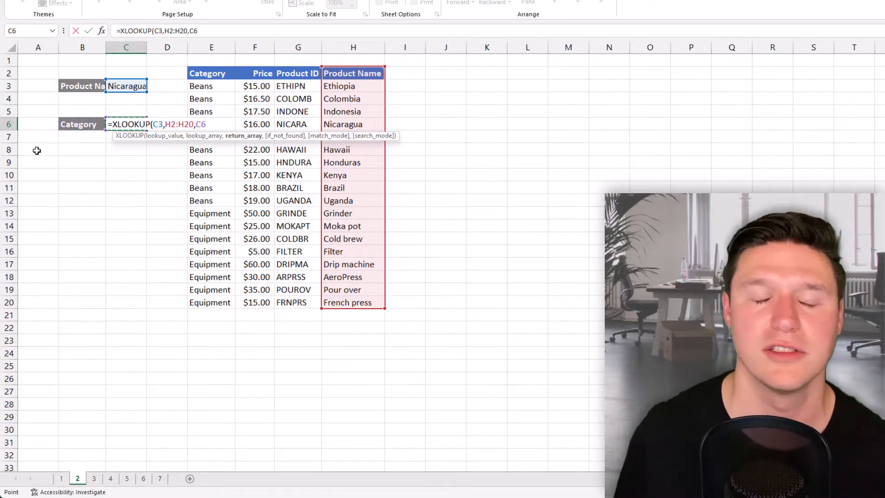
key(Right)
key(ctrl+Up)
key(shift+Right)
key(shift+Right)
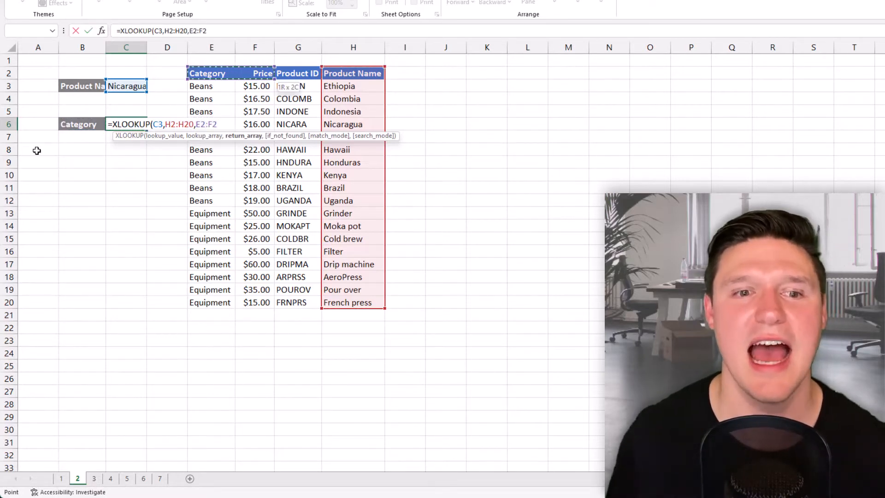
key(ctrl+shift+Down)
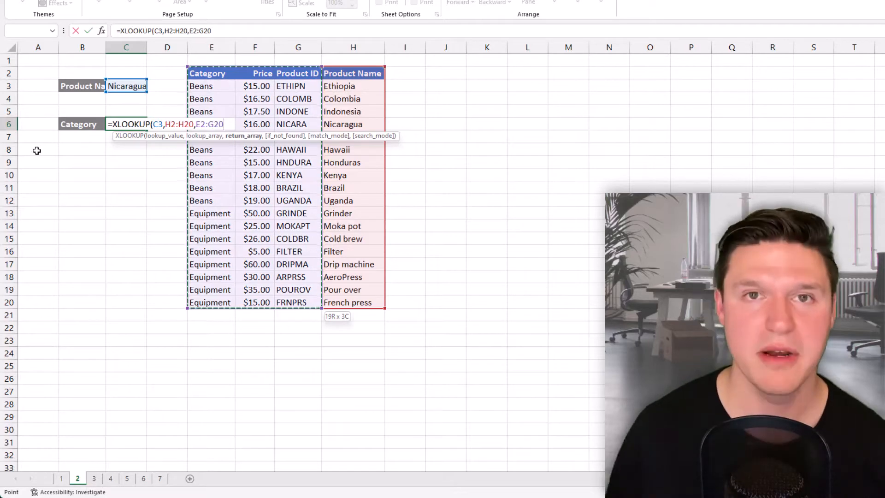
text())
key(Return)
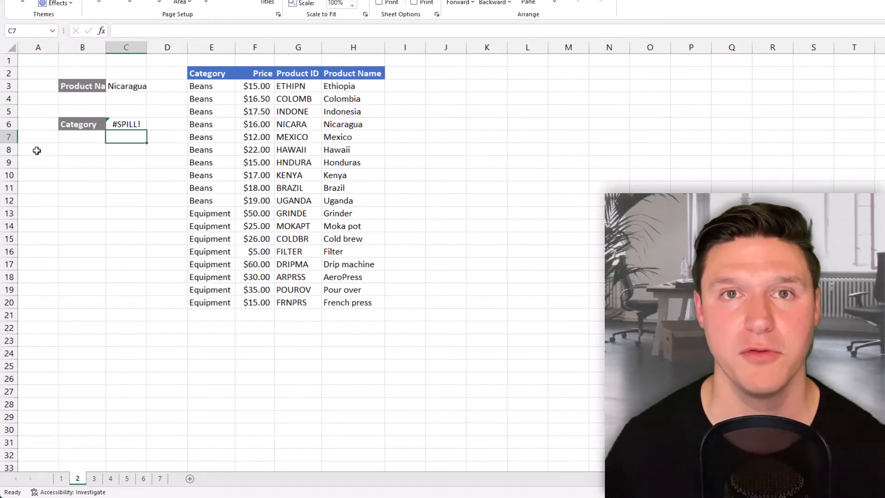
Step: Insert two blank columns before column D to make room for the XLOOKUP result from C6, and reselect C6
key(Up)
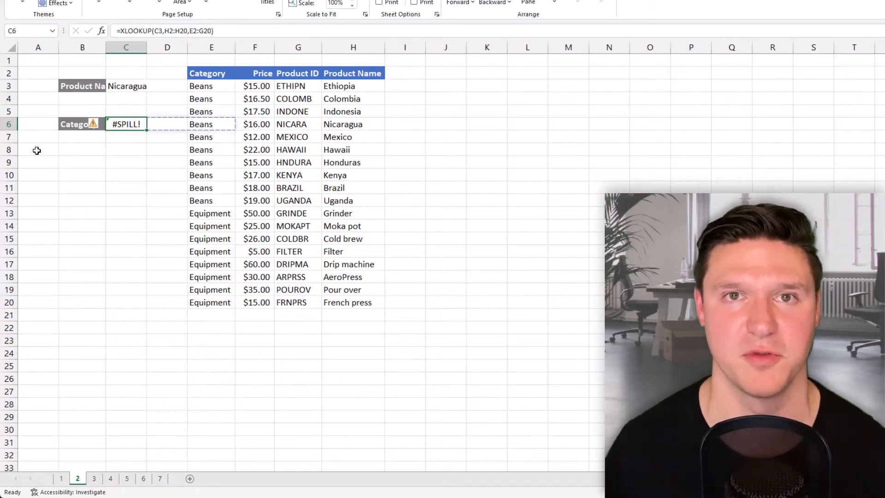
key(Down)
key(Right)
key(ctrl+space)
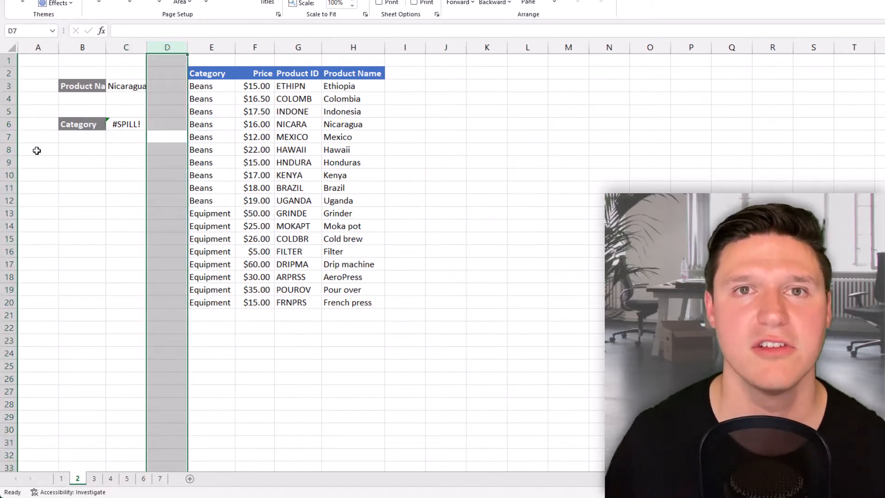
key(ctrl+shift+equal)
key(ctrl+shift+equal)
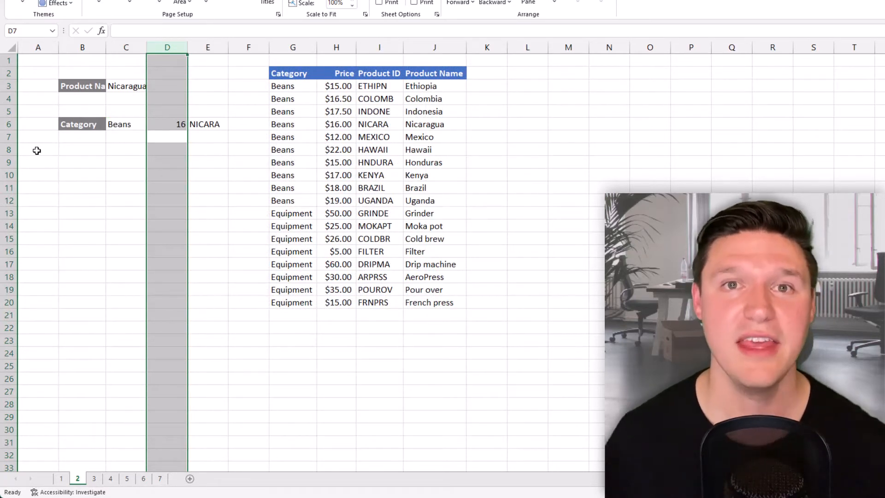
key(Up)
key(Left)
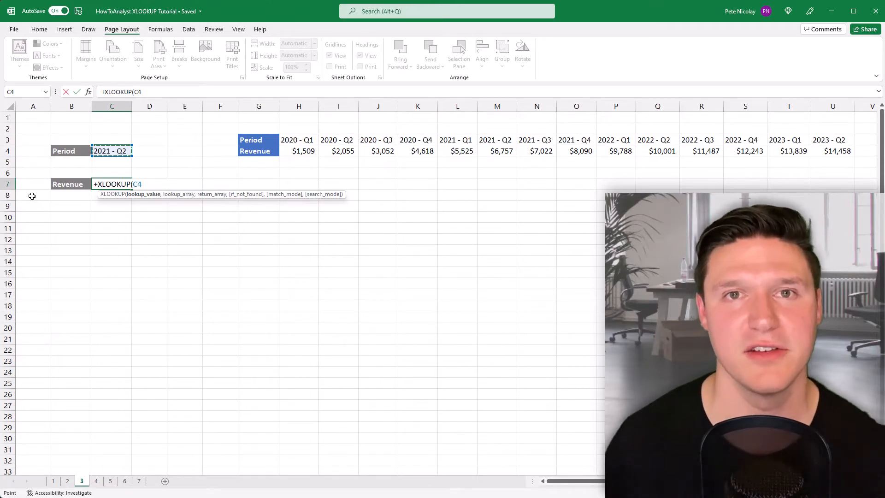
Step: In the Revenue formula in C7 on sheet 3, set the quarter row H3:U3 as lookup array for lookup value C4
text(,)
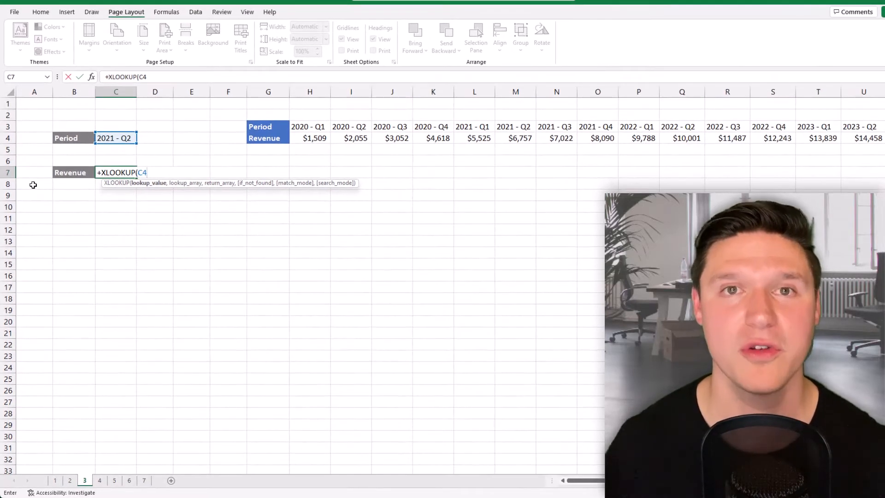
text(,)
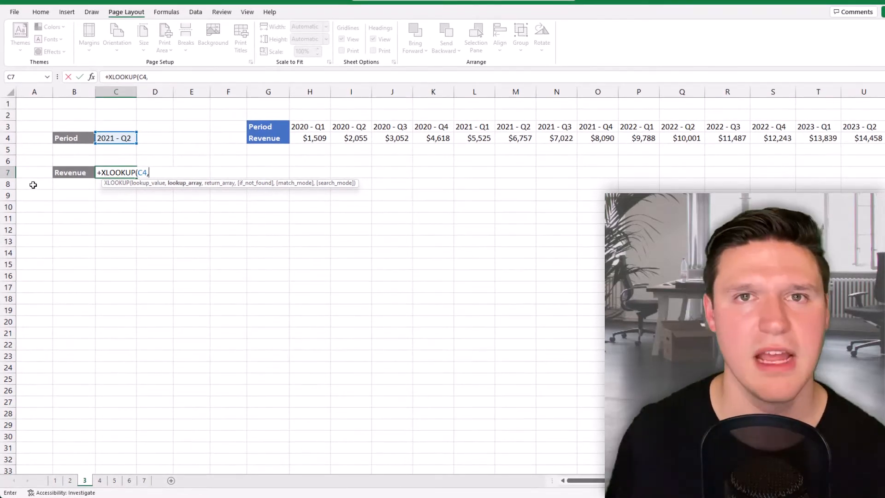
key(Up)
key(Up)
key(Up)
key(Up)
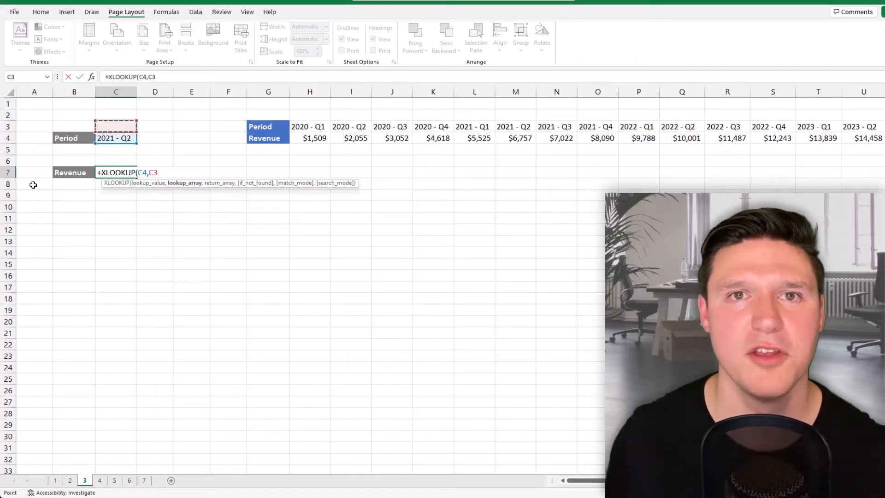
key(ctrl+Right)
key(Right)
key(ctrl+shift+Right)
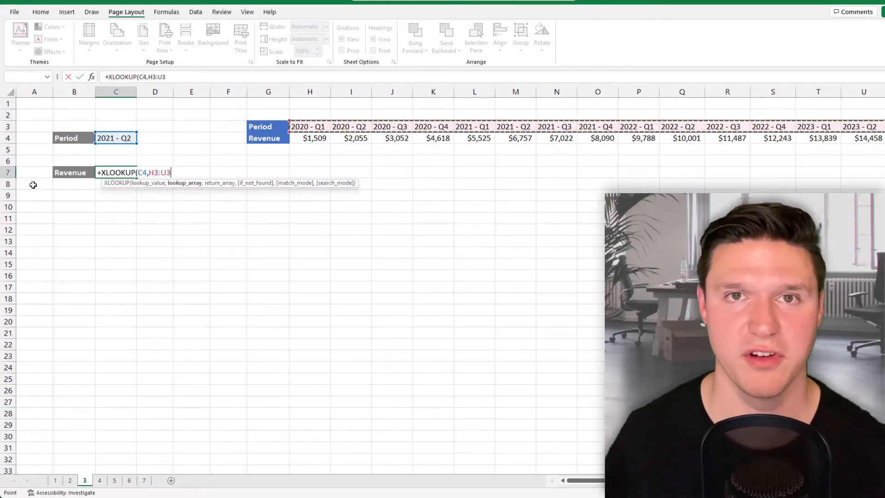
text(,D8)
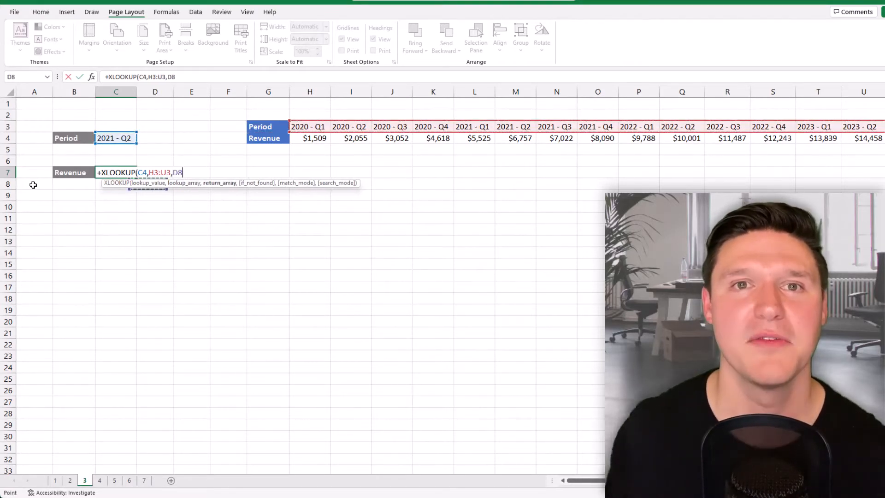
Step: Set the revenue row H4:U4 as the return array and complete the XLOOKUP formula in C7
key(Up)
key(Up)
key(Up)
key(ctrl+Right)
key(Right)
key(ctrl+shift+Right)
text())
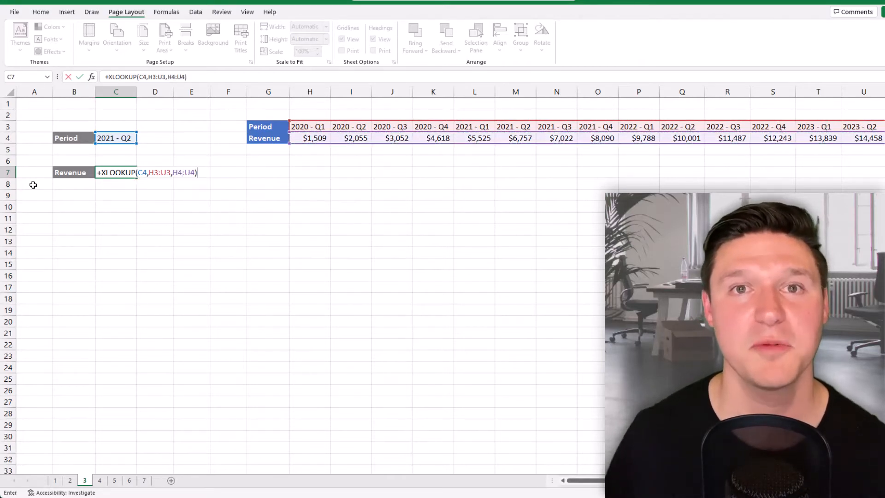
key(Return)
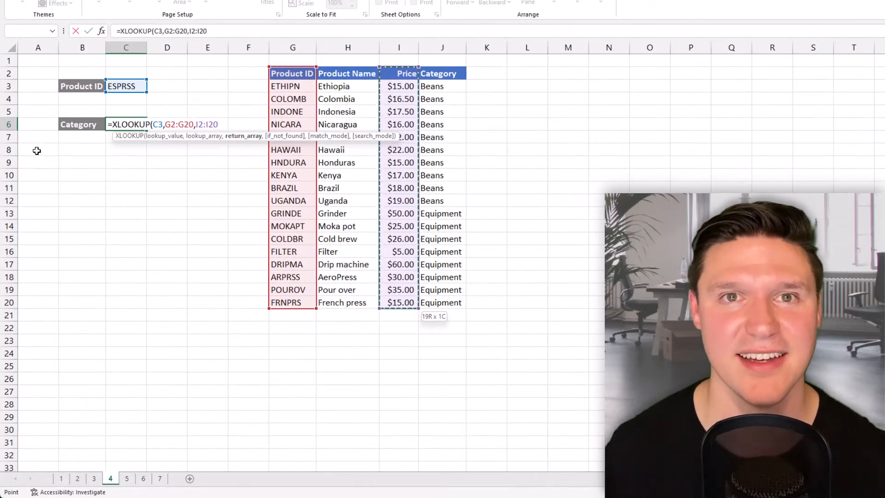
Step: On sheet 4, complete the formula =XLOOKUP(C3,G2:G20,I2:I20) in C6 and reselect that cell
key(Return)
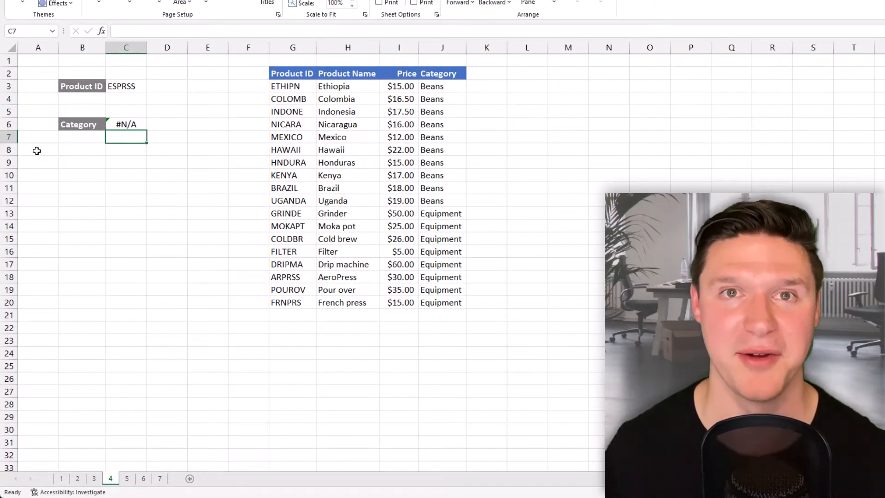
key(Up)
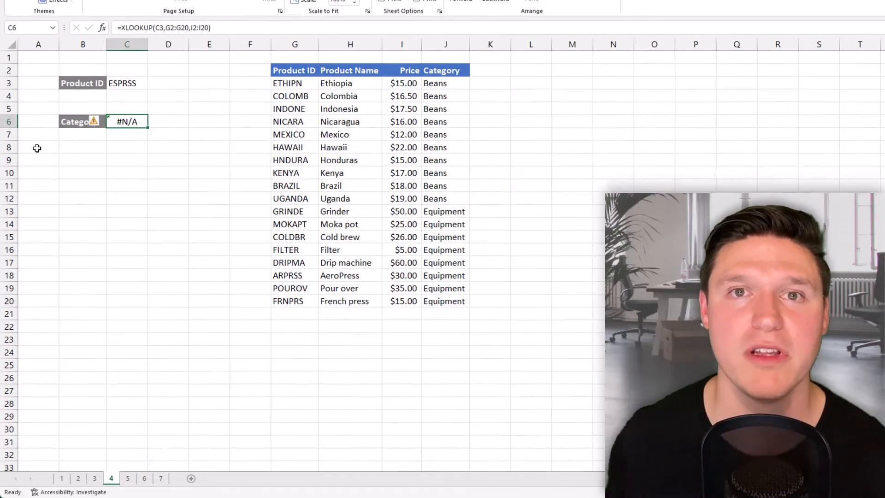
Step: Add "Missing ID" as the if_not_found argument of the XLOOKUP formula in C6
key(F2)
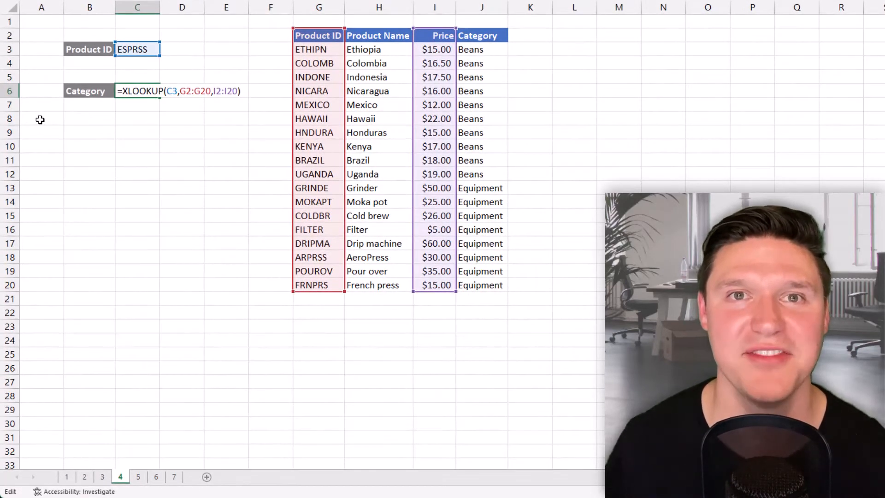
key(Left)
text(,)
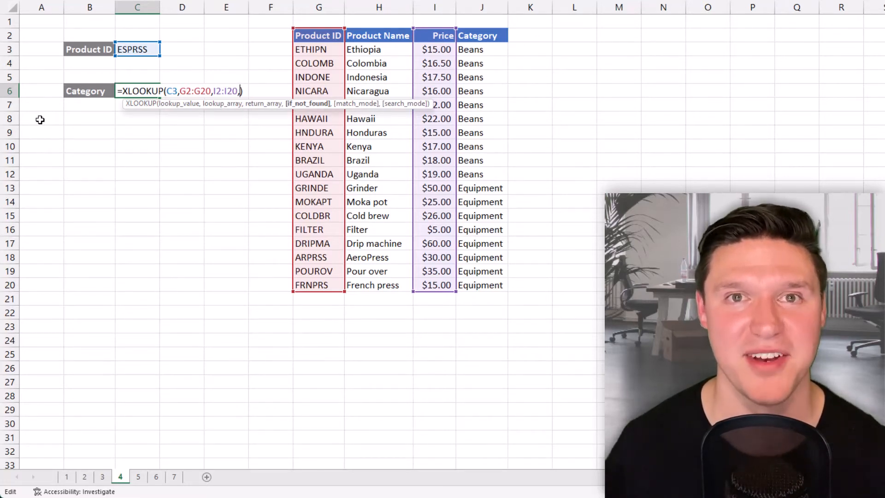
text("Miss)
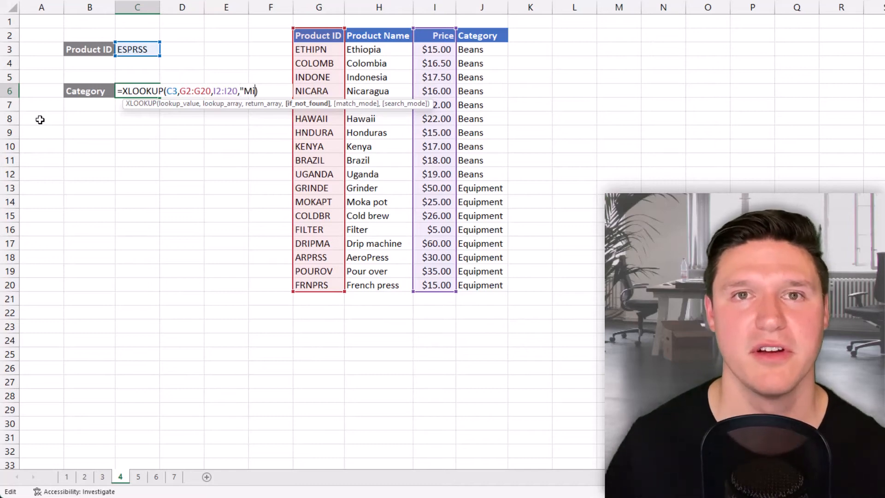
text(ing ID)
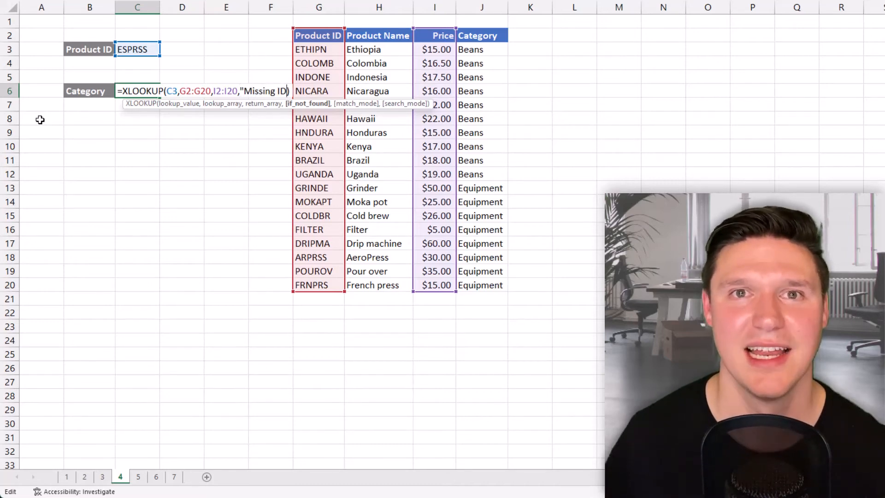
text(")
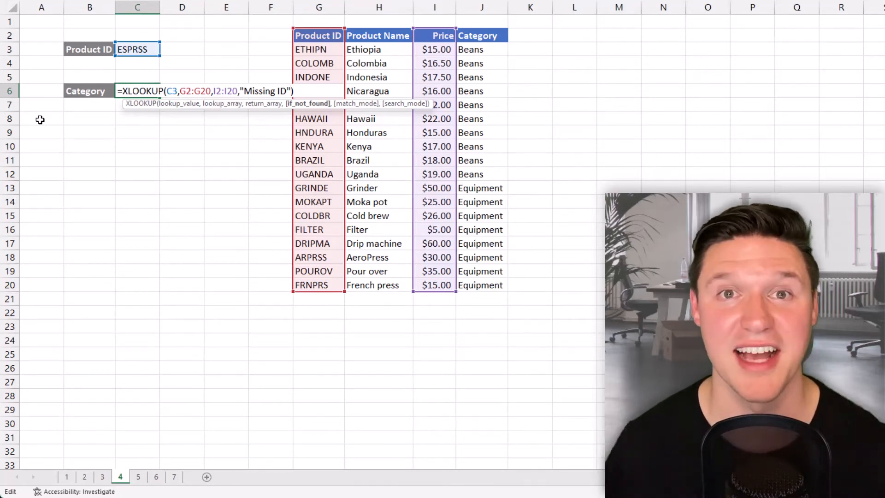
key(Return)
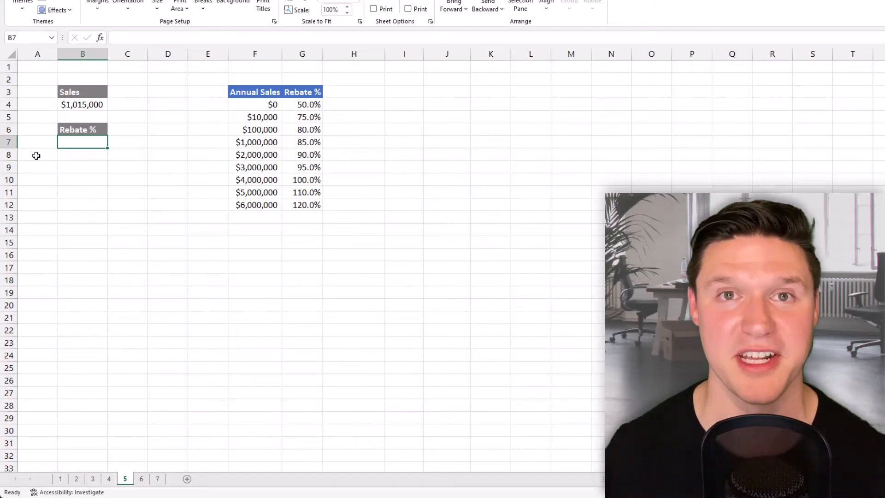
Step: Start an XLOOKUP formula in Rebate % cell B7 on sheet 5, using the sales amount in B4 as lookup value
text(=xl)
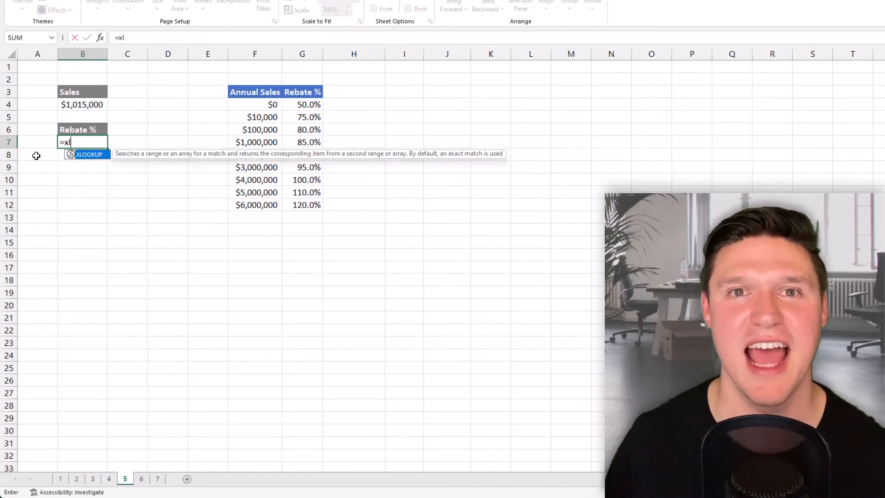
key(Tab)
key(Up)
key(Up)
key(Up)
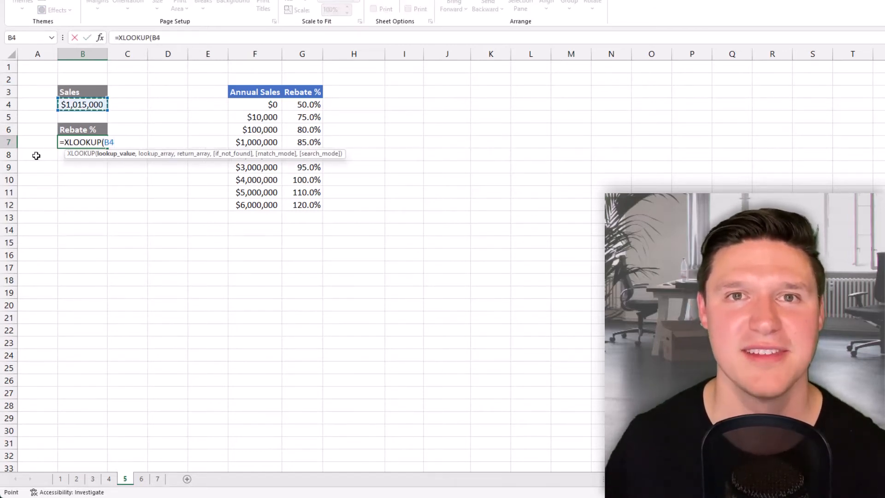
Step: Set the Annual Sales column F3:F12 as the lookup array of the formula in B7
text(,)
key(Right)
key(Right)
key(Right)
key(Right)
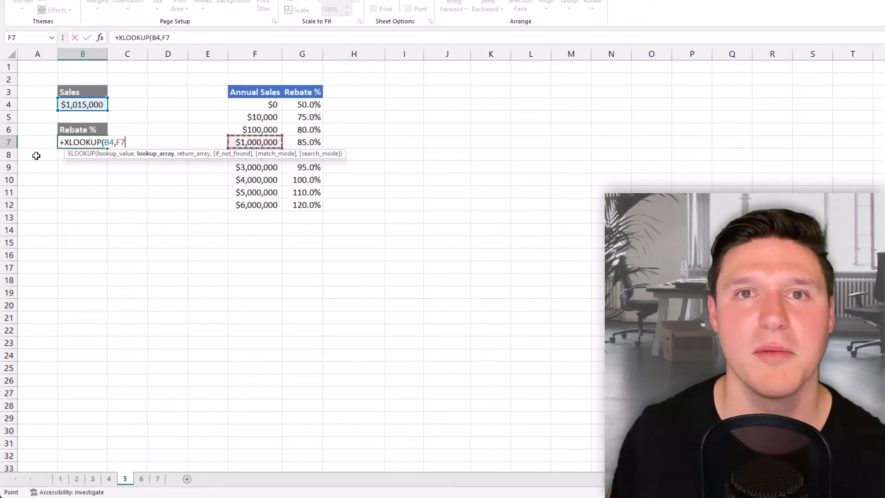
key(Up)
key(Up)
key(Up)
key(Up)
key(ctrl+shift+Down)
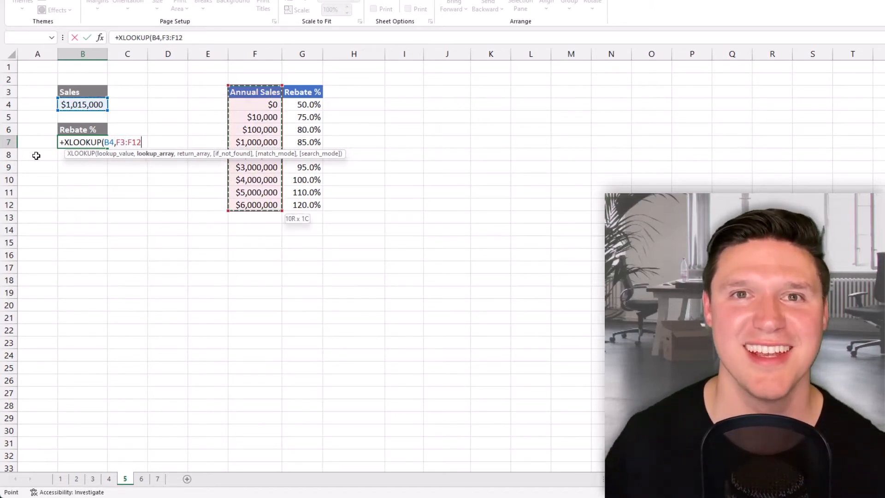
Step: Set the Rebate % column G3:G12 as the return array of the formula in B7
text(,)
key(Right)
key(Right)
key(Right)
key(Right)
key(Right)
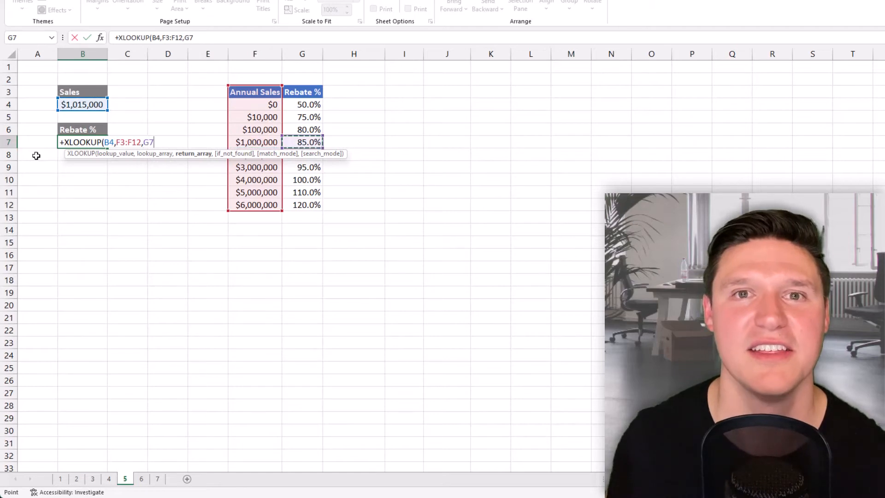
key(Up)
key(Up)
key(Up)
key(Up)
key(ctrl+shift+Down)
Step: Leave if_not_found empty, set match mode to -1 (exact match or next smaller item), and complete the formula in B7
text(,,-1)
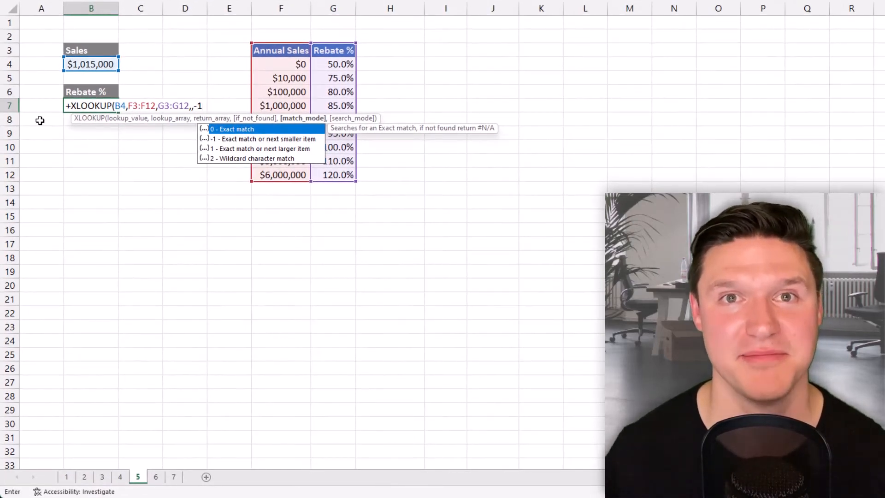
text())
key(Return)
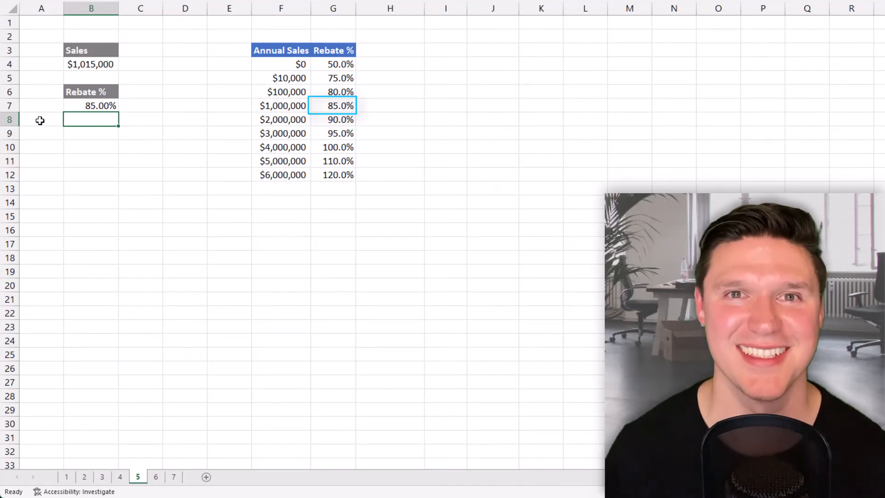
Step: Change the match mode of the XLOOKUP formula in B7 to 1, exact match or next larger item
key(Up)
key(F2)
key(Left)
key(Left)
key(BackSpace)
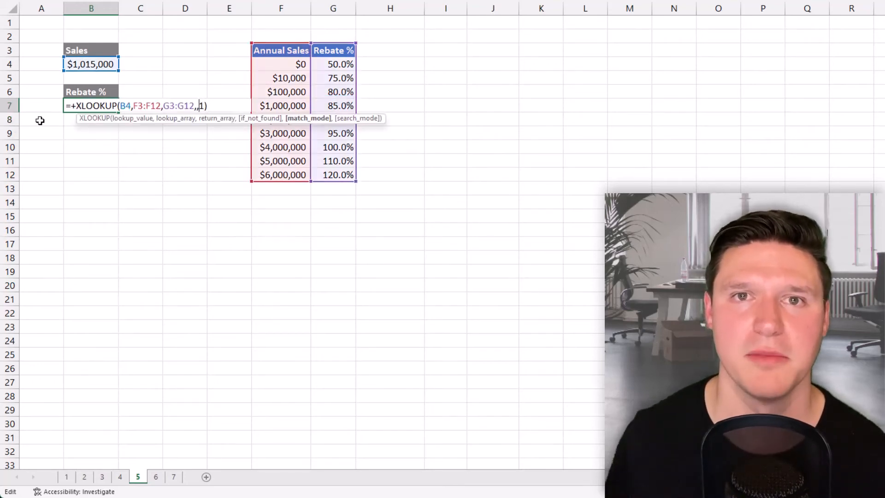
key(Return)
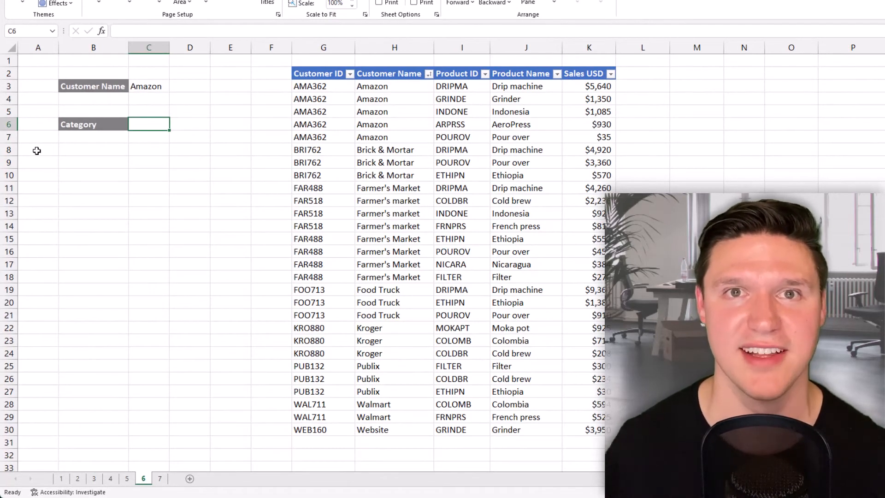
Step: Start an XLOOKUP formula in C6 on sheet 6, using the customer name in C3 as lookup value
text(=x)
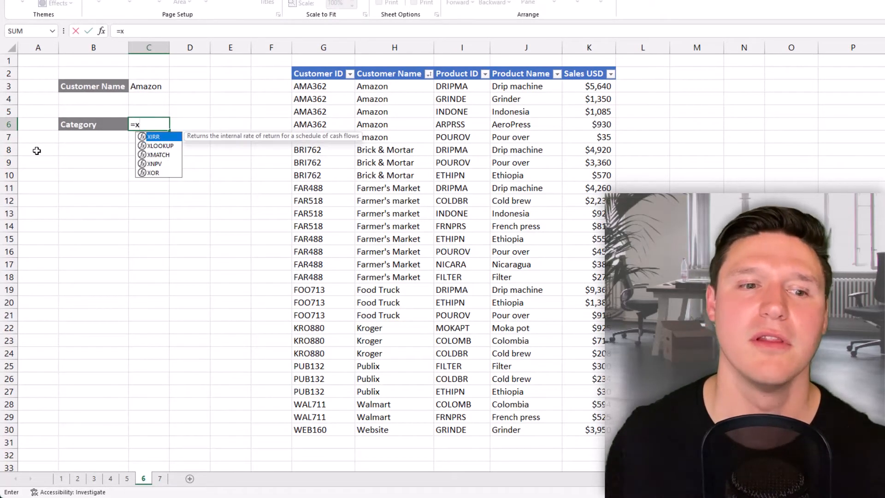
key(Tab)
key(Up)
key(Up)
key(Up)
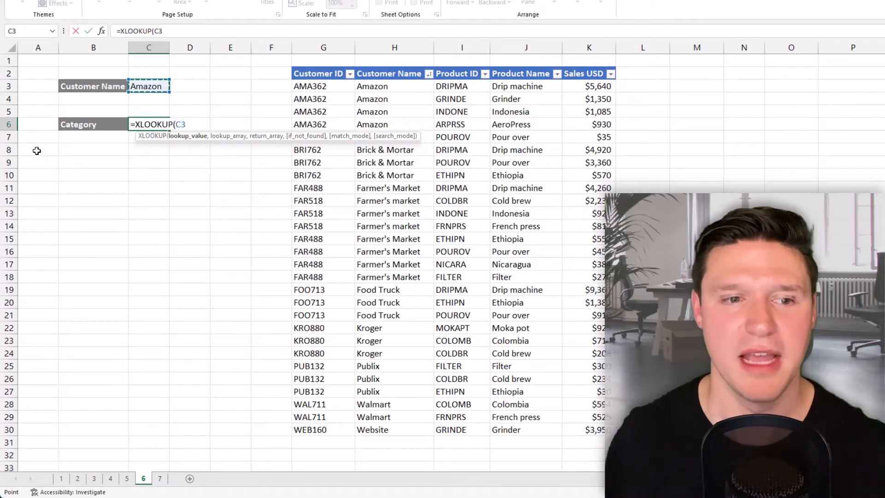
Step: Set the Customer Name column H2:H30 as the lookup array of the formula in C6
text(,)
key(Right)
key(Right)
key(Right)
key(Right)
key(Right)
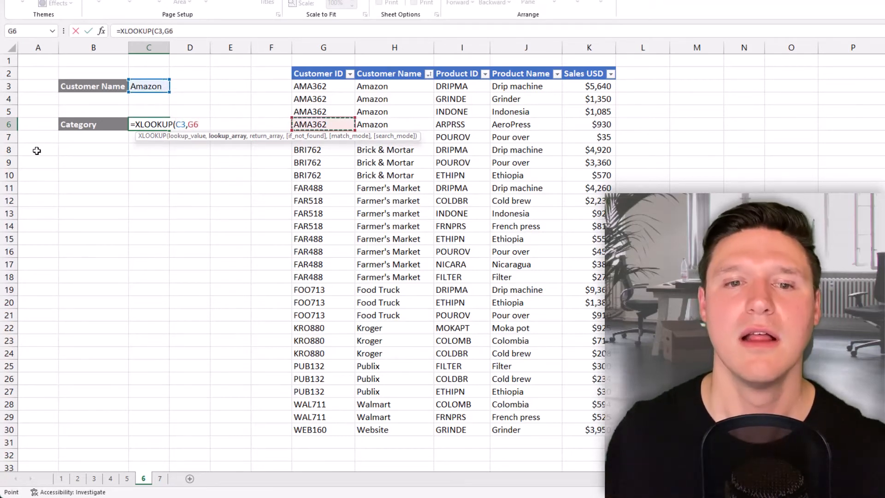
key(ctrl+Up)
key(ctrl+shift+Down)
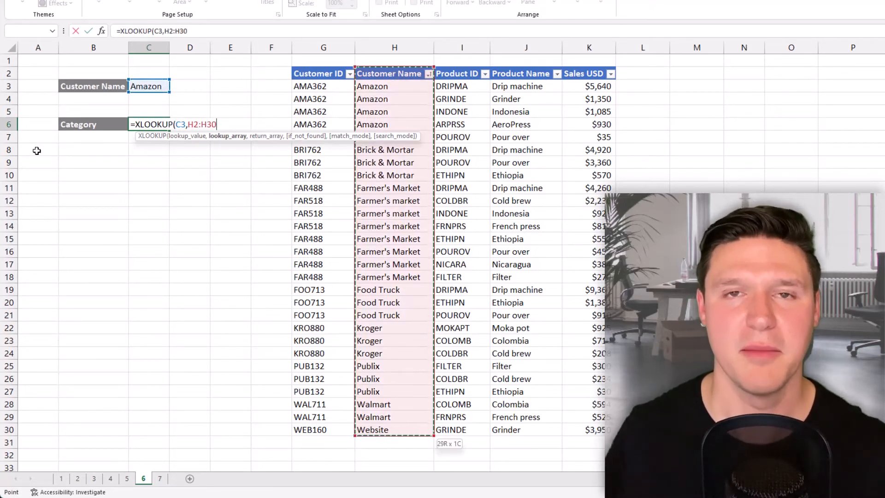
Step: Set the Product Name column J2:J30 as the return array of the formula in C6
text(,)
key(Right)
key(Right)
key(Right)
key(Right)
key(Right)
key(Right)
key(Right)
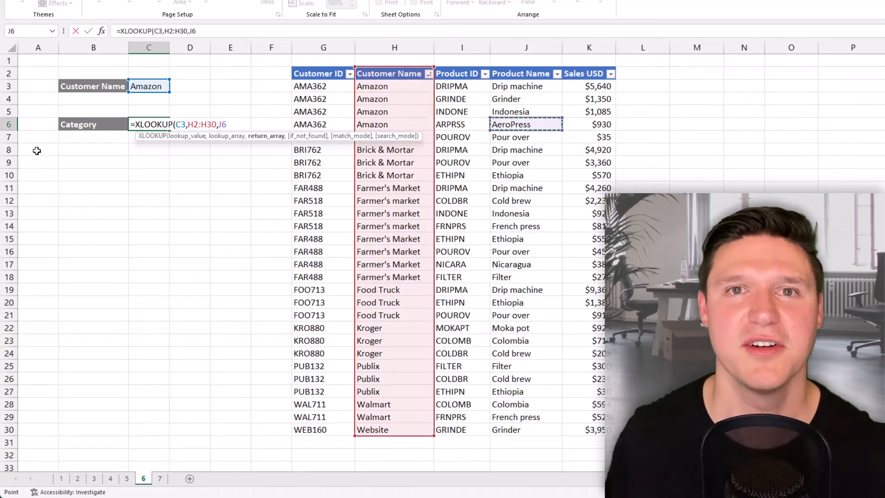
key(ctrl+Up)
key(ctrl+shift+Down)
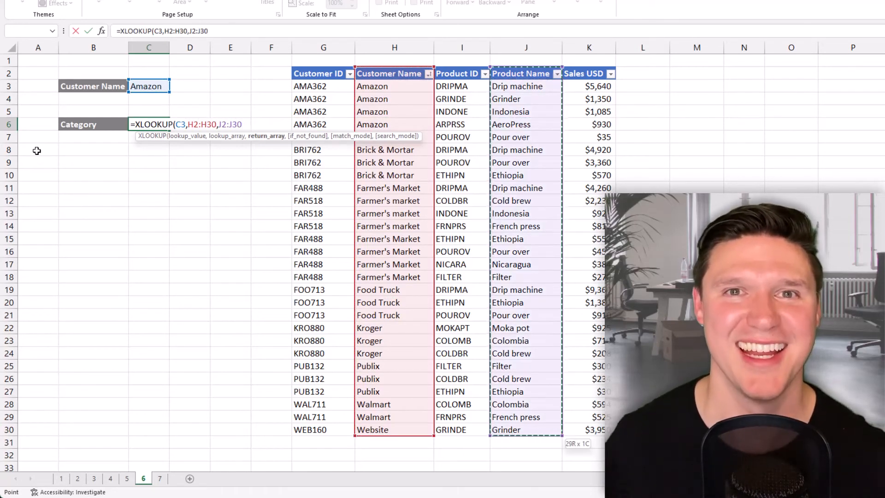
Step: Skip if_not_found and match mode, set search mode to -1 (search last-to-first), and complete the formula in C6
text(,,,-1)
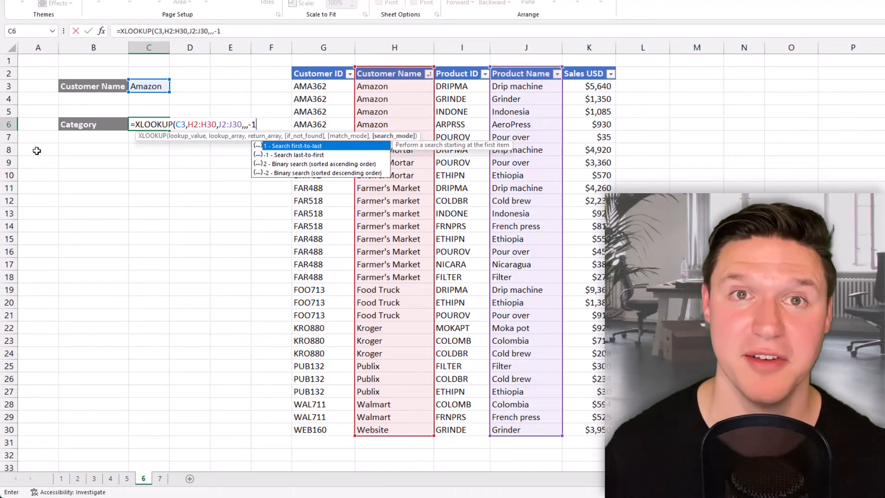
text())
key(Return)
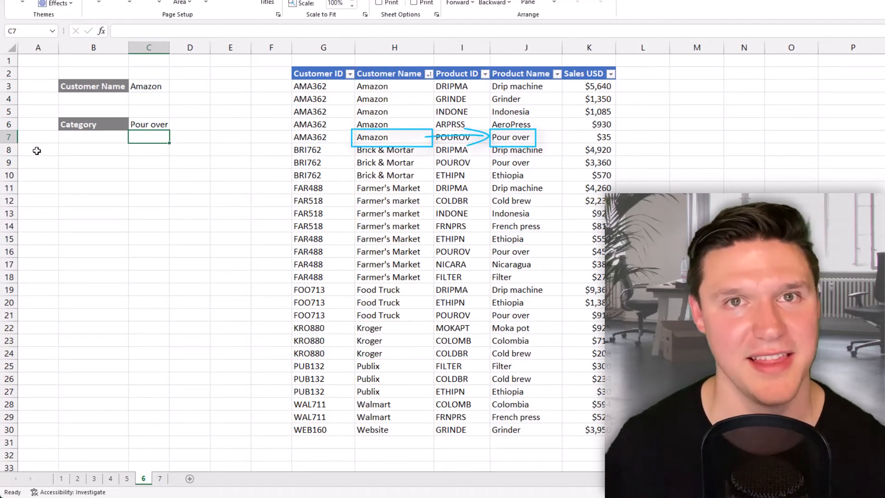
Step: Change the search mode of the XLOOKUP formula in C6 to 1, search first-to-last
key(Up)
key(F2)
key(Left)
key(Left)
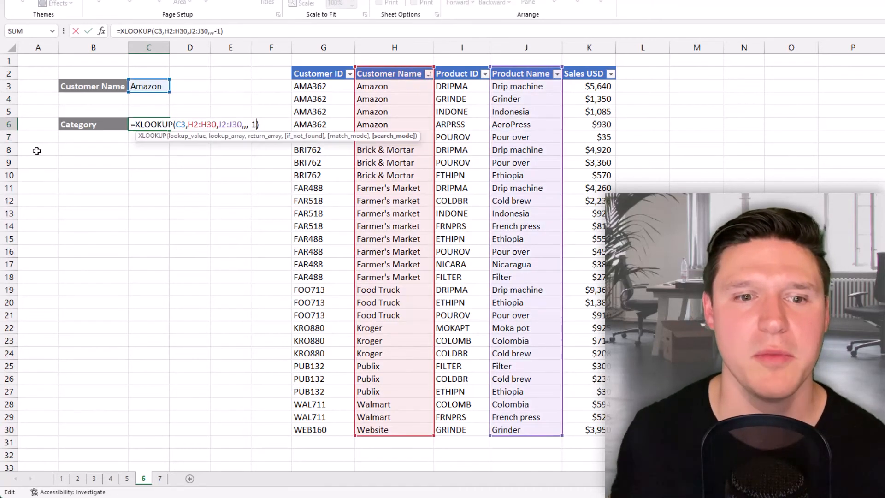
key(BackSpace)
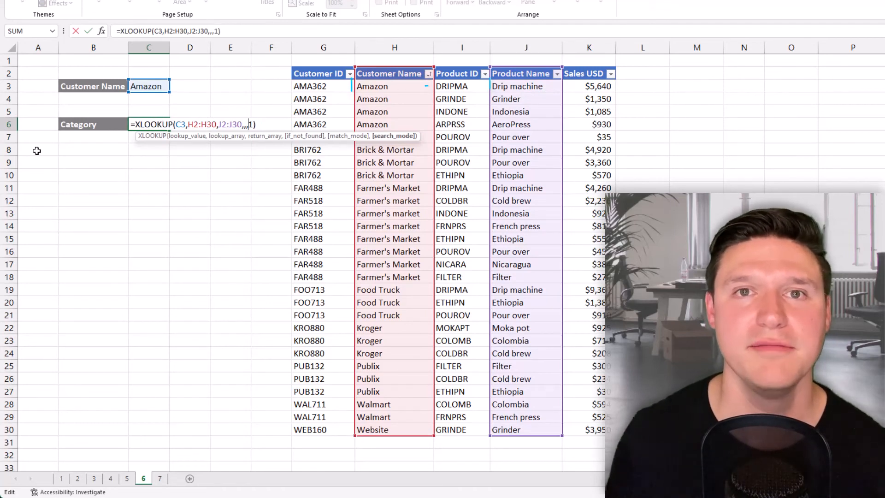
key(Return)
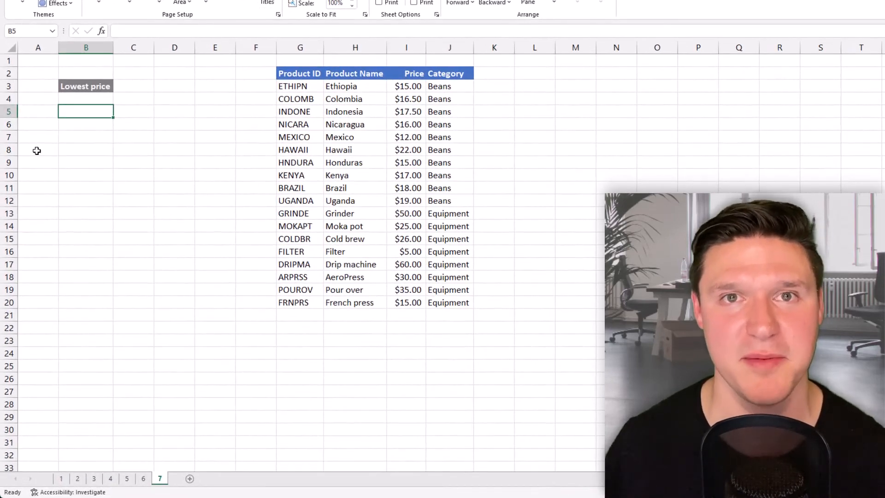
Step: Start an XLOOKUP formula in B5 on sheet 7 with MIN(I2:I20) over the Price column as lookup value
text(=)
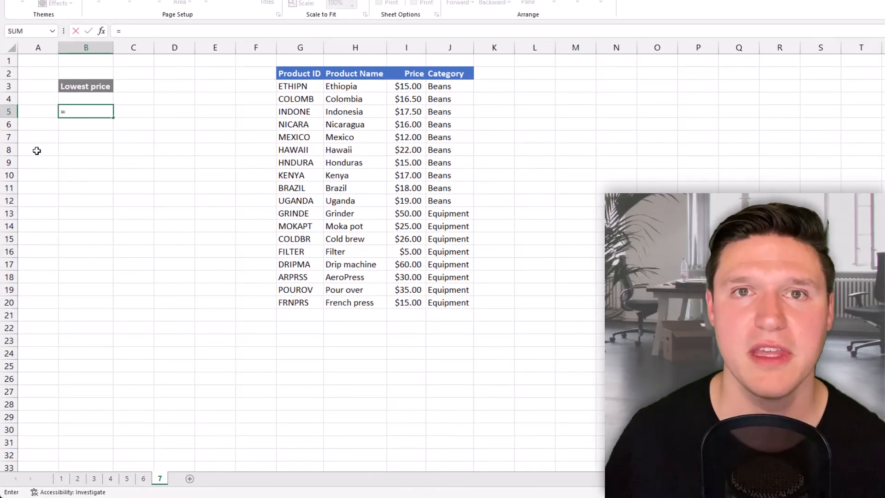
text(XLOOKUP()
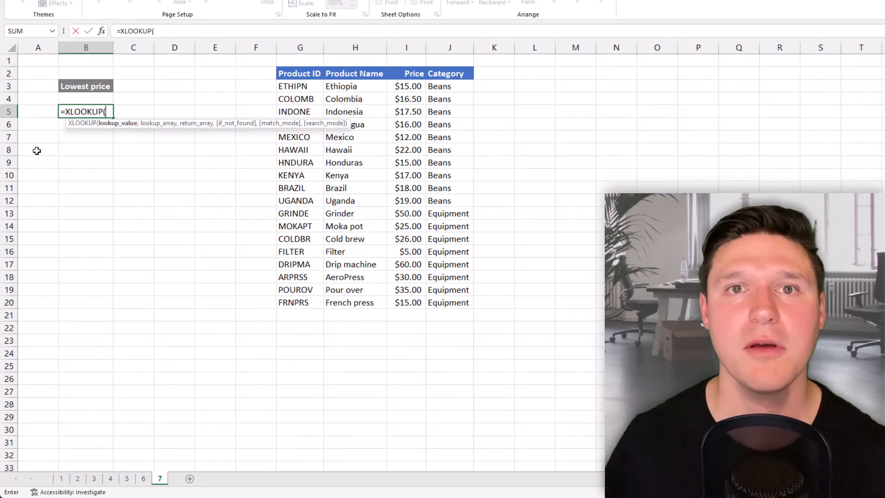
text(MIN()
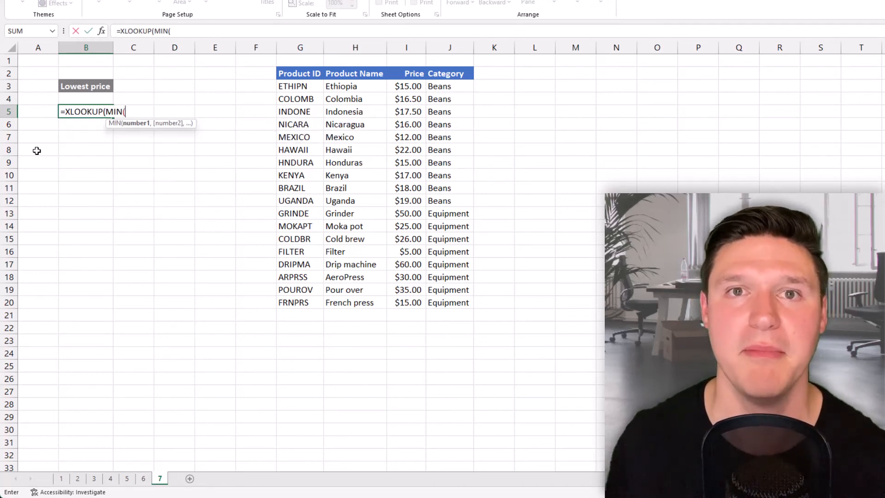
key(Right)
key(Right)
key(Right)
key(Right)
key(Right)
key(Right)
key(Right)
key(Right)
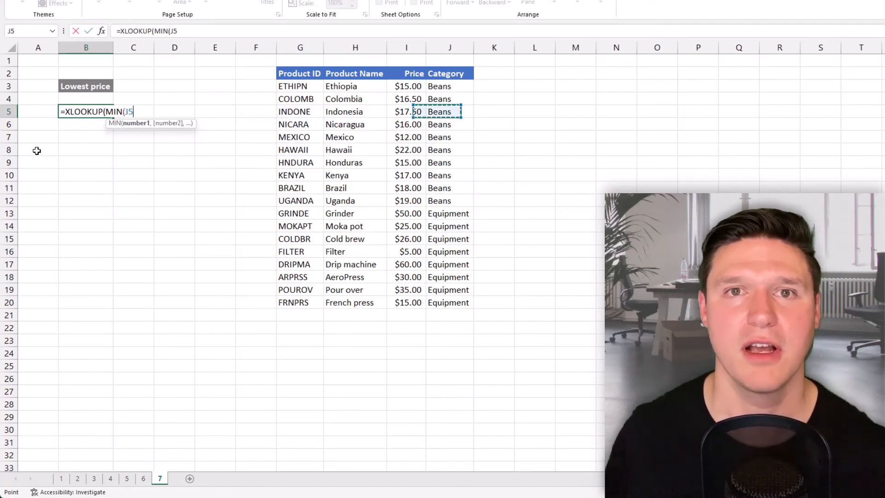
key(Left)
key(Up)
key(Up)
key(Up)
key(ctrl+shift+Down)
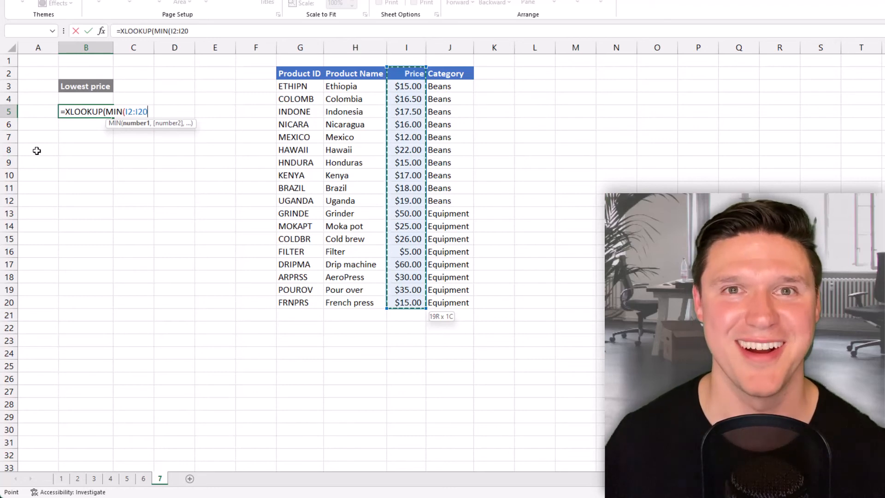
text())
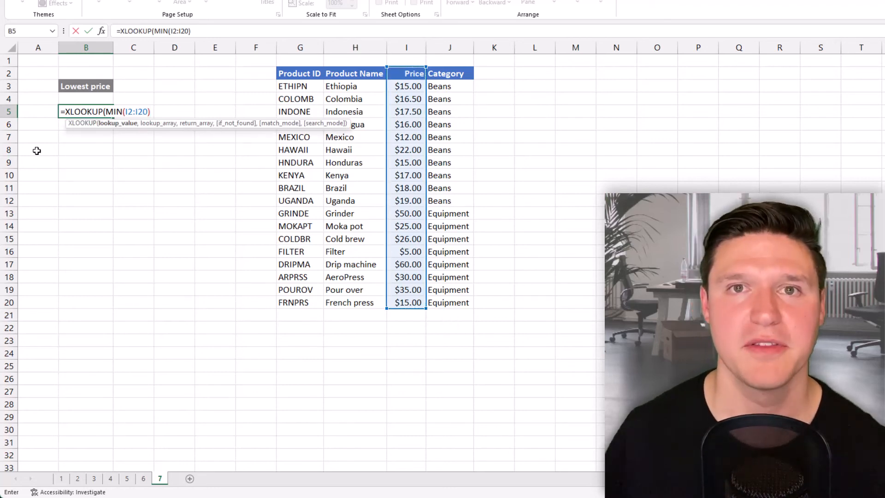
text(,)
Step: Set the Price column I2:I20 as the lookup array of the formula in B5
key(Right)
key(Right)
key(Right)
key(Right)
key(Right)
key(Right)
key(Right)
key(Right)
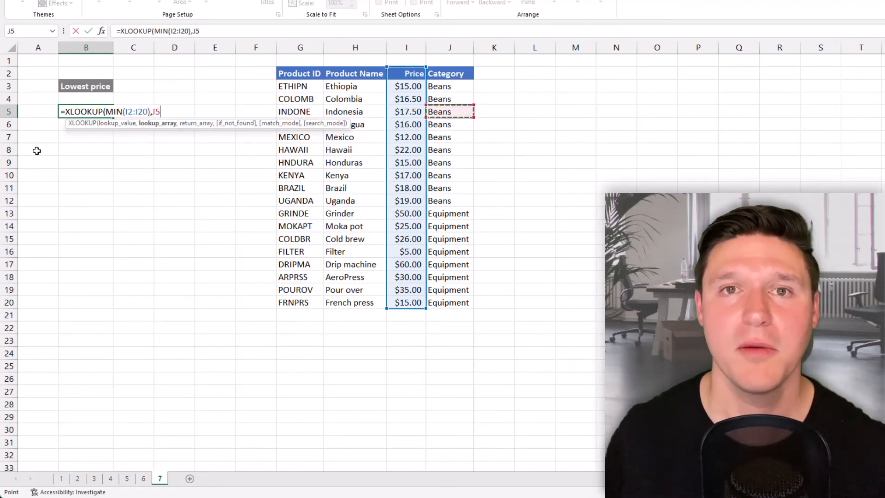
key(Left)
key(Up)
key(Up)
key(Up)
key(ctrl+shift+Down)
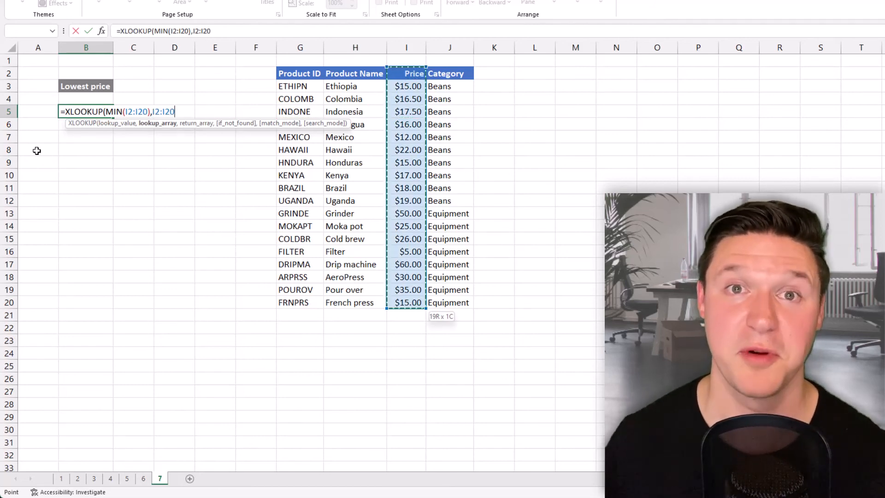
Step: Set the Product Name column H2:H20 as the return array and complete the XLOOKUP formula in B5
text(,)
key(Right)
key(Right)
key(Right)
key(Right)
key(Right)
key(Right)
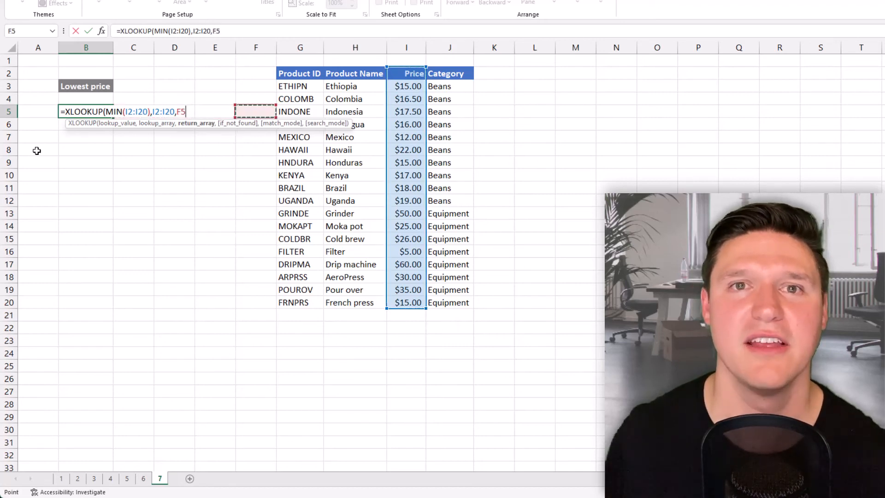
key(Up)
key(Up)
key(Up)
key(ctrl+shift+Down)
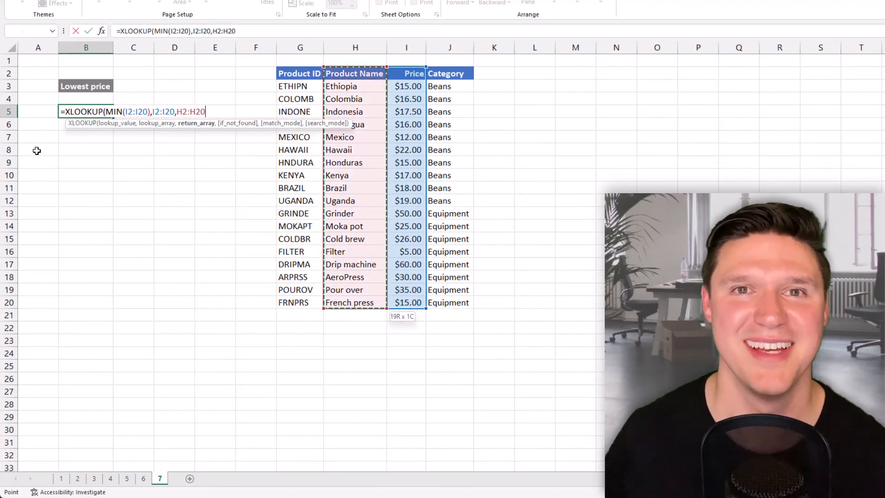
text())
key(Return)
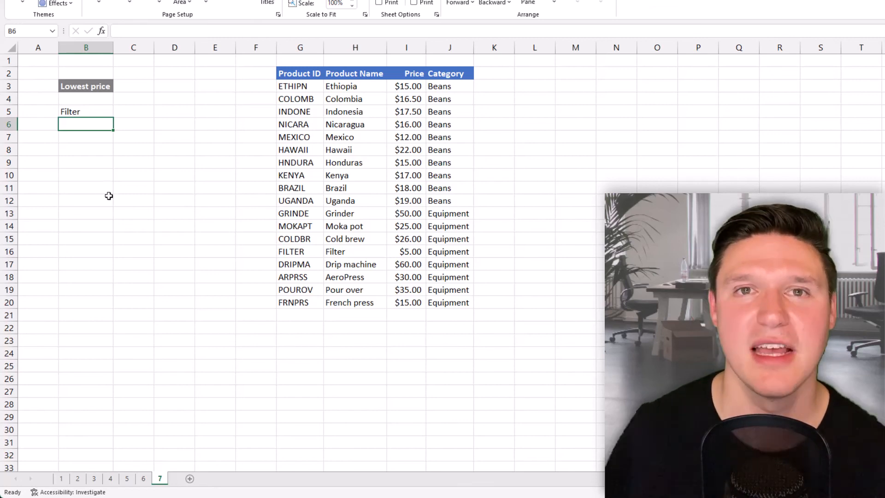
Step: Clear the contents of the Filter product's row, G16:J16, in the product table
click(291, 252)
key(ctrl+shift+Right)
key(Delete)
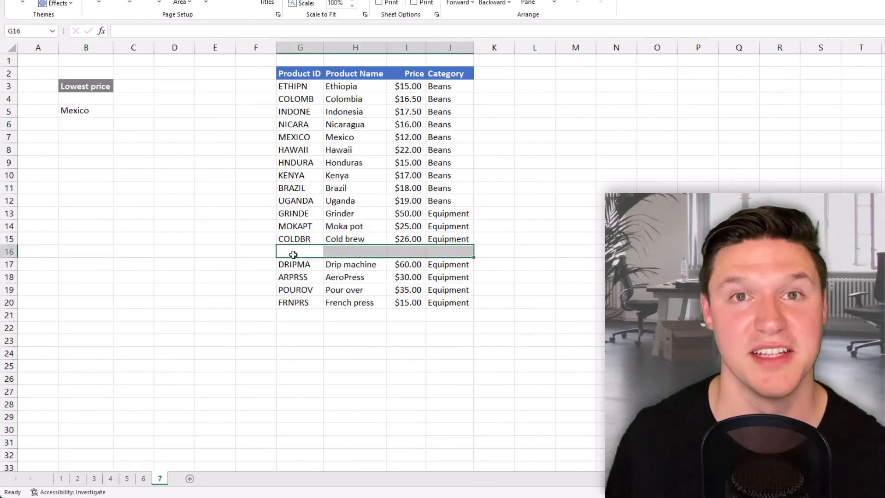